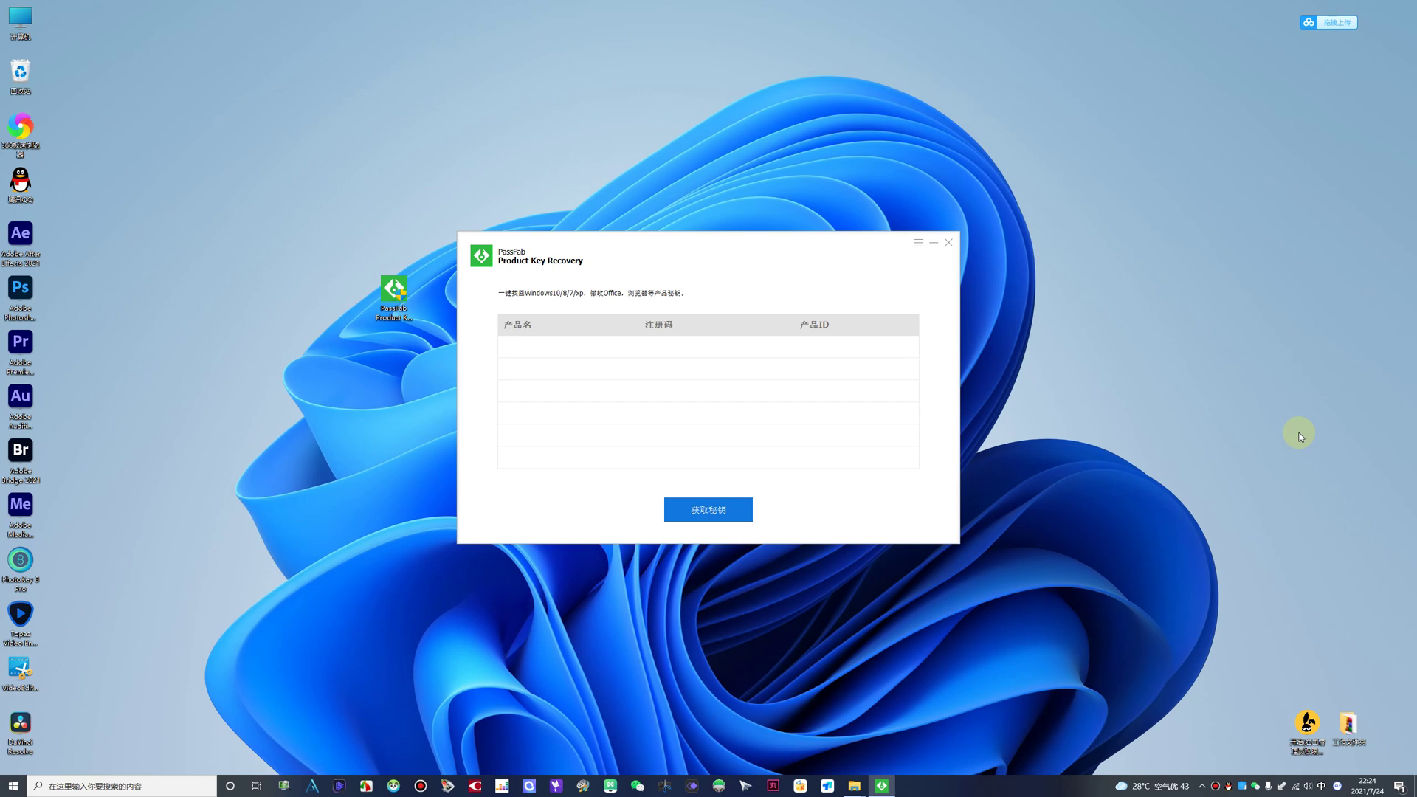
# Retrieve the installed products' keys and export them to the desktop as the text file Product Keys.txt
pyautogui.moveTo(665, 242)
pyautogui.mouseDown()
pyautogui.moveTo(732, 244)
pyautogui.moveTo(687, 237)
pyautogui.mouseUp()
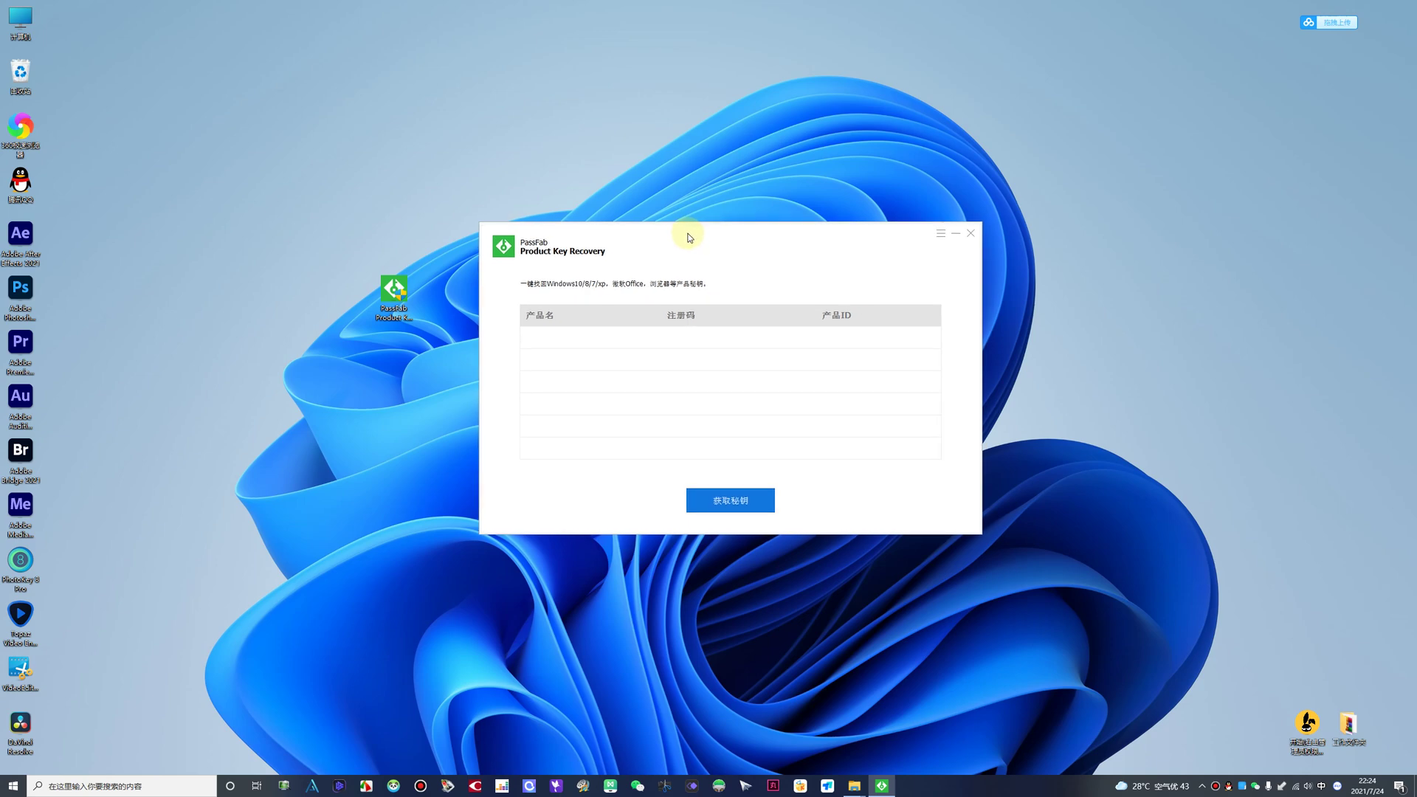
pyautogui.click(729, 513)
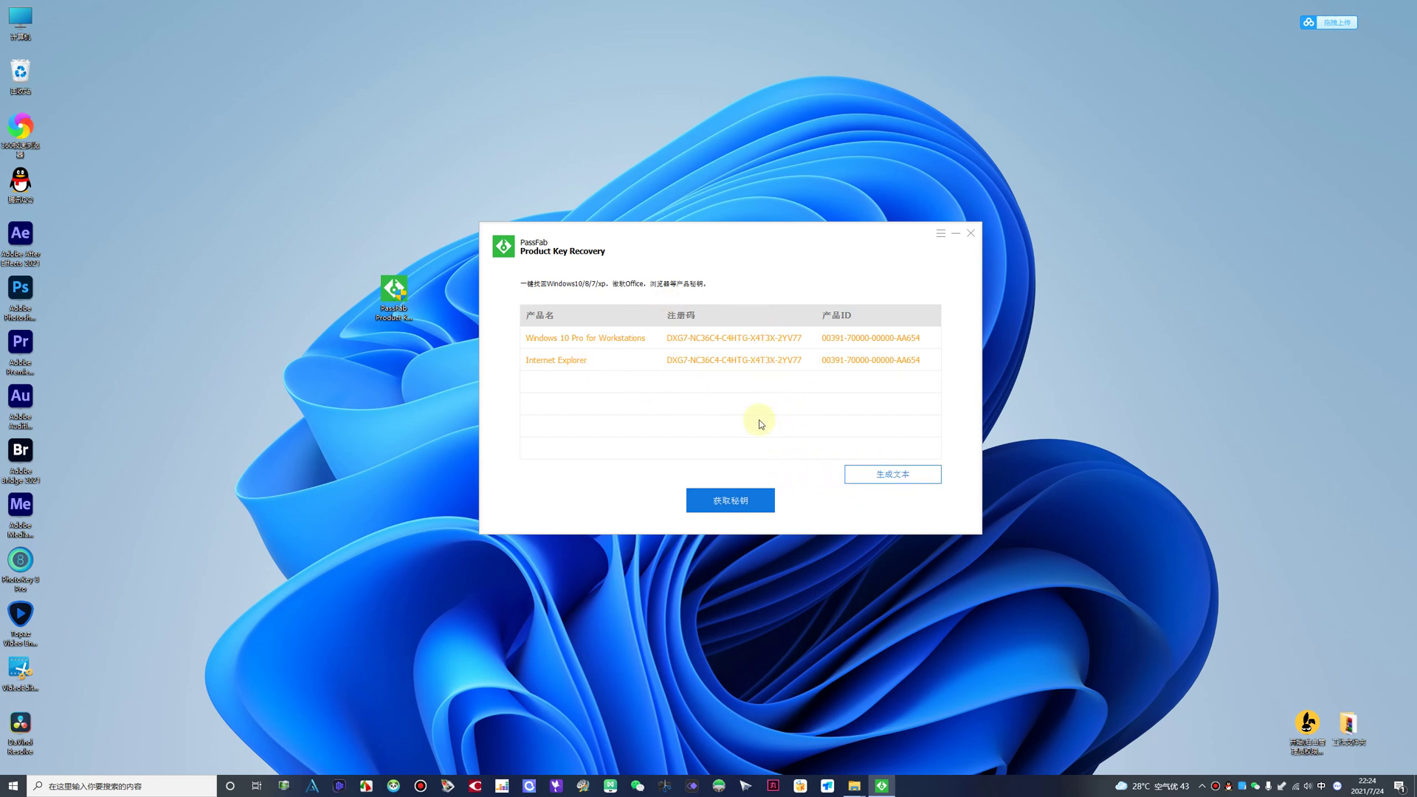
pyautogui.click(897, 479)
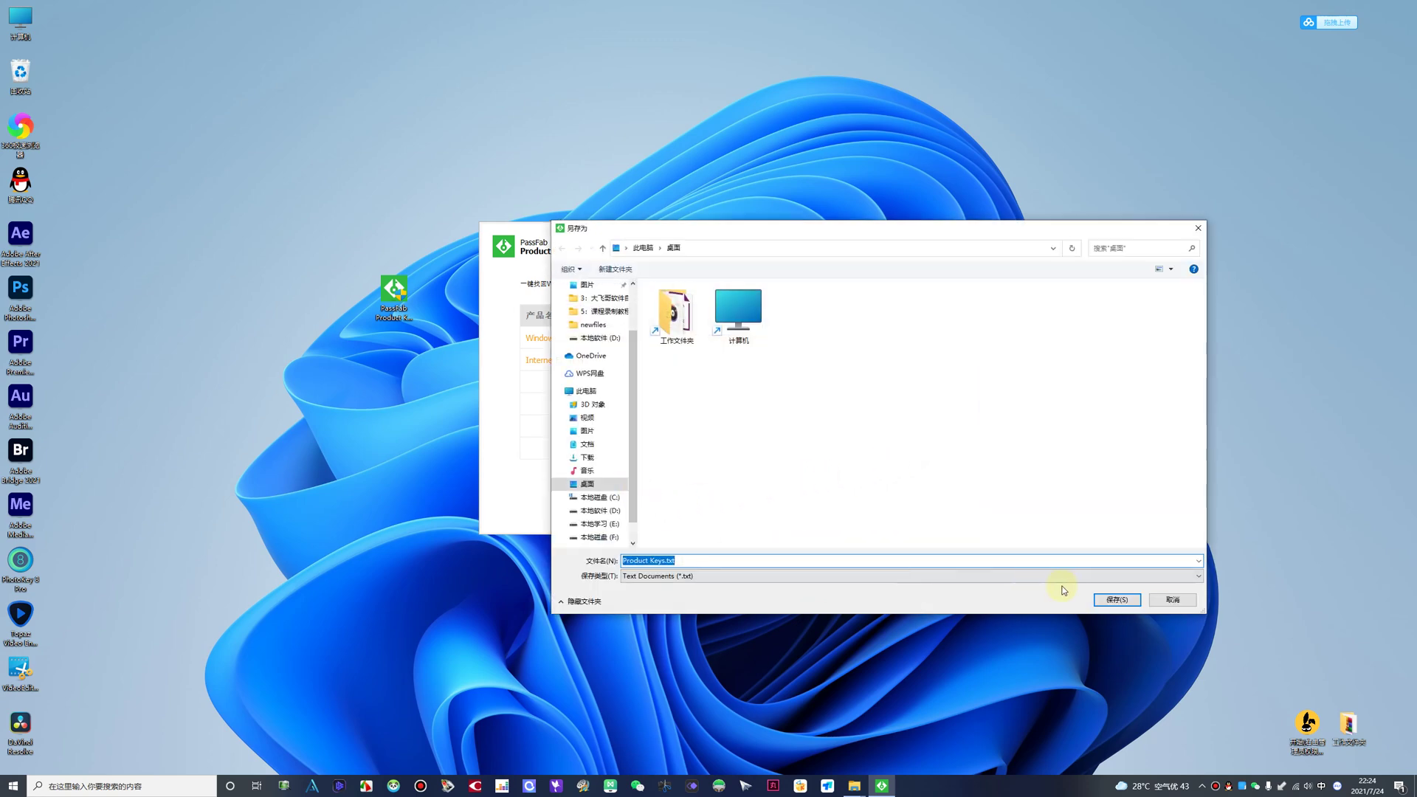
pyautogui.click(1120, 599)
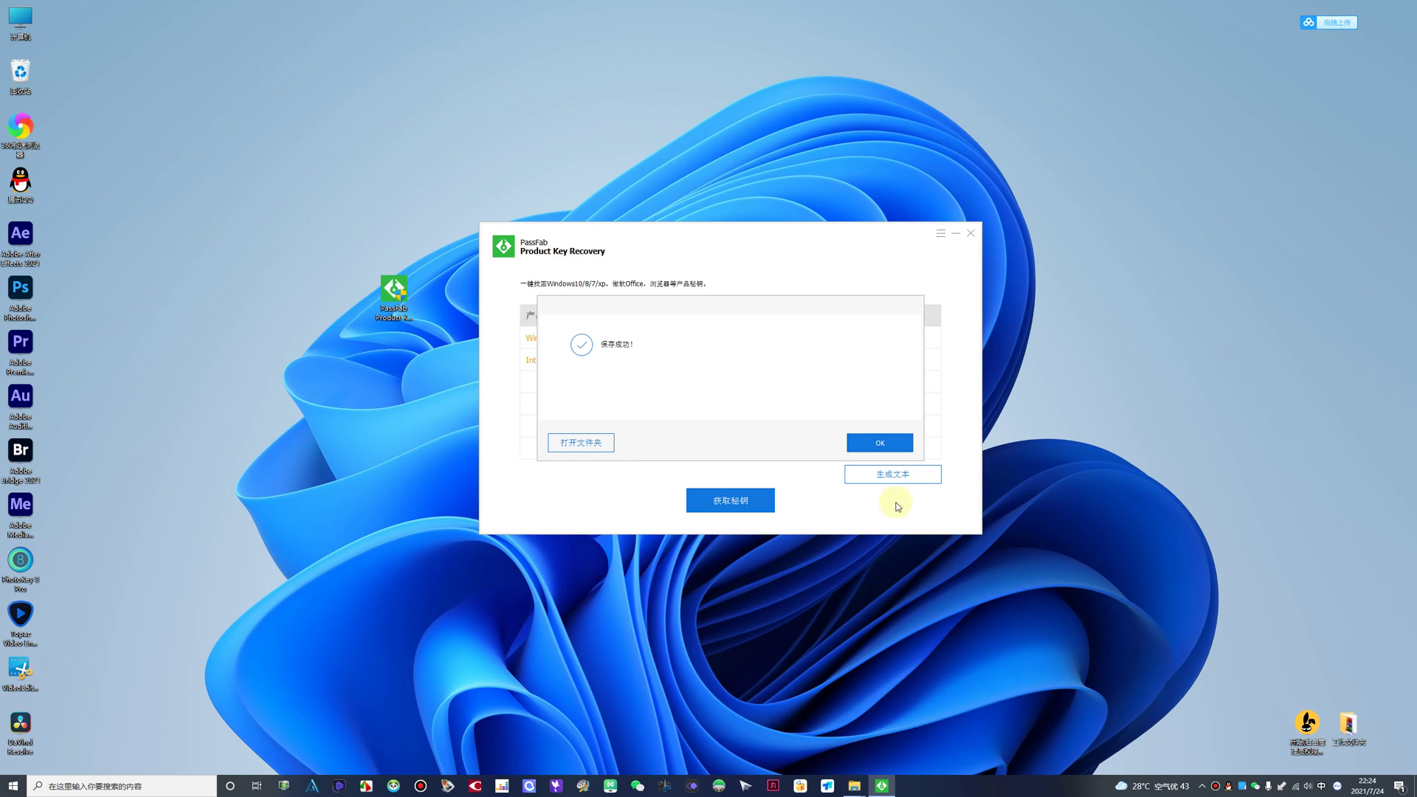
pyautogui.click(881, 448)
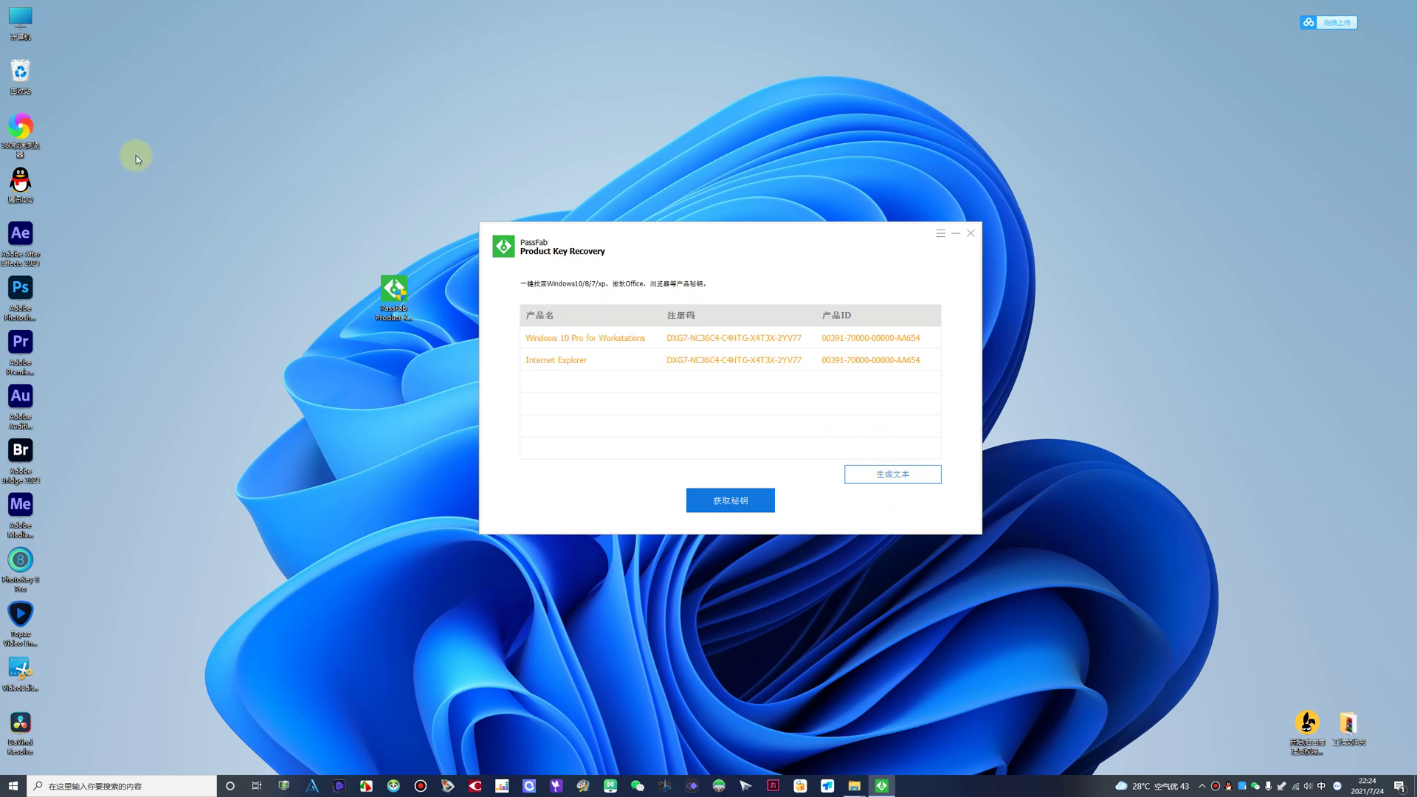
# Move the exported Product Keys.txt to a clear area of the desktop and open it
pyautogui.rightClick(220, 118)
pyautogui.click(53, 1)
pyautogui.moveTo(53, 0); pyautogui.dragTo(181, 241)
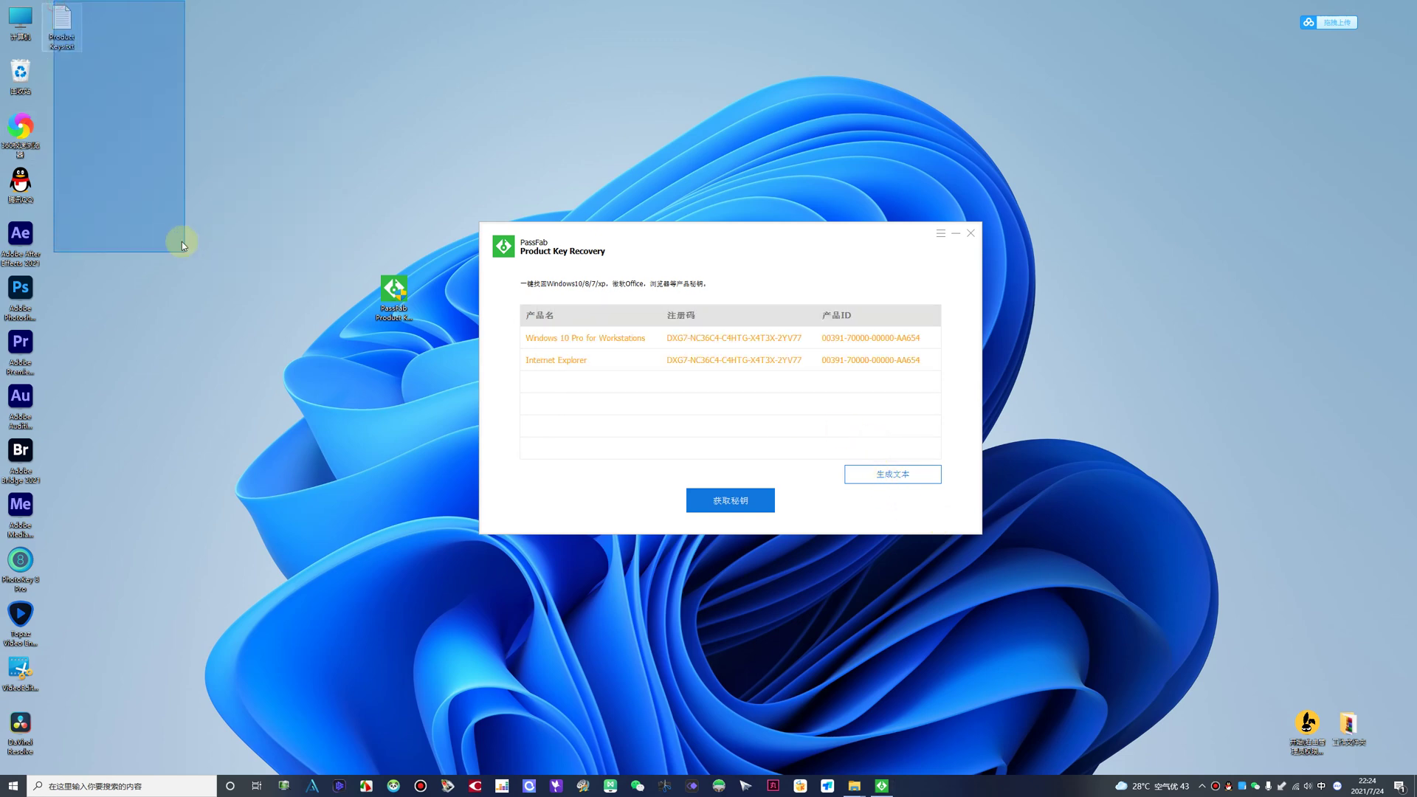
pyautogui.moveTo(61, 26); pyautogui.dragTo(215, 279)
pyautogui.doubleClick(227, 291)
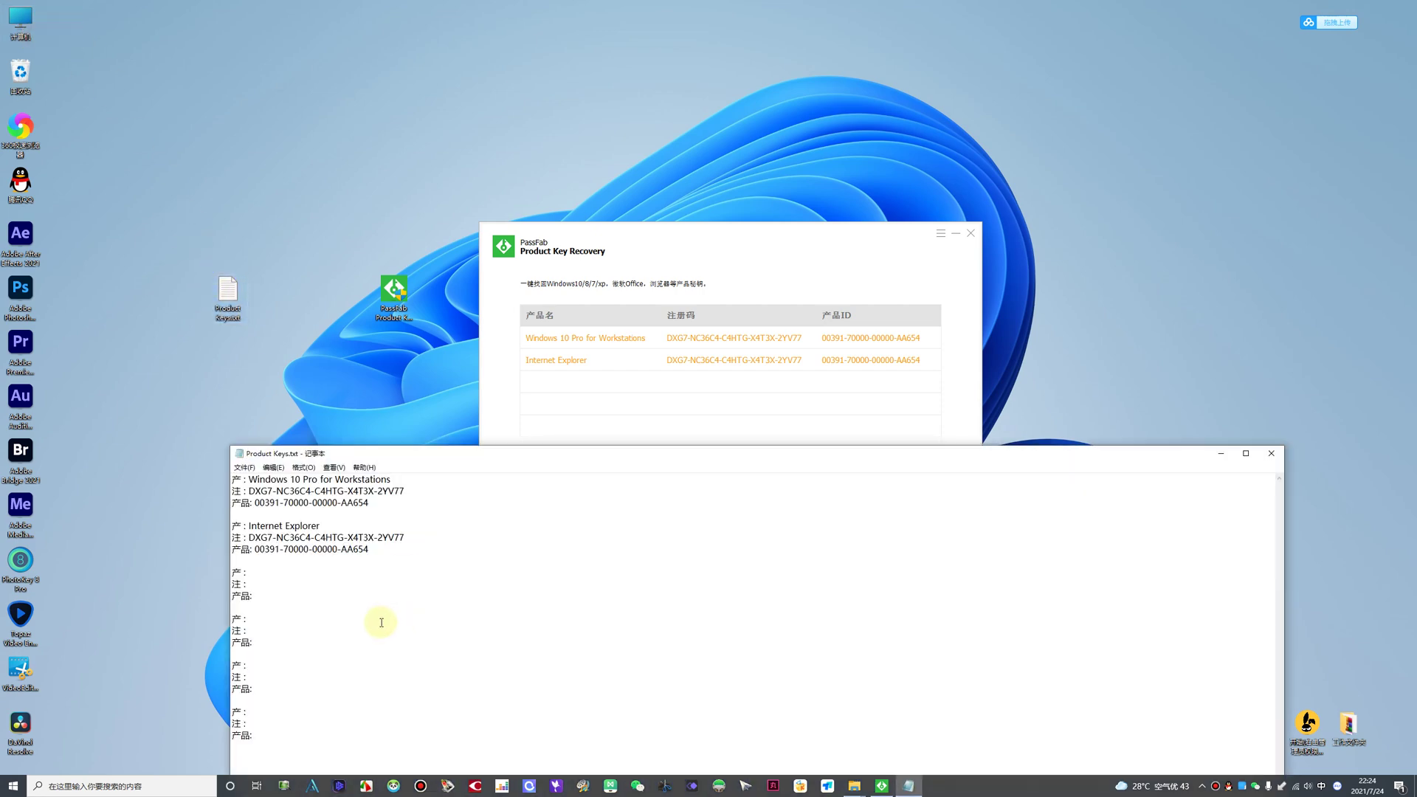
# Review the entries in Product Keys.txt, close it, and place the file below the PassFab shortcut on the desktop
pyautogui.moveTo(265, 739); pyautogui.dragTo(228, 470)
pyautogui.moveTo(506, 458); pyautogui.dragTo(466, 343)
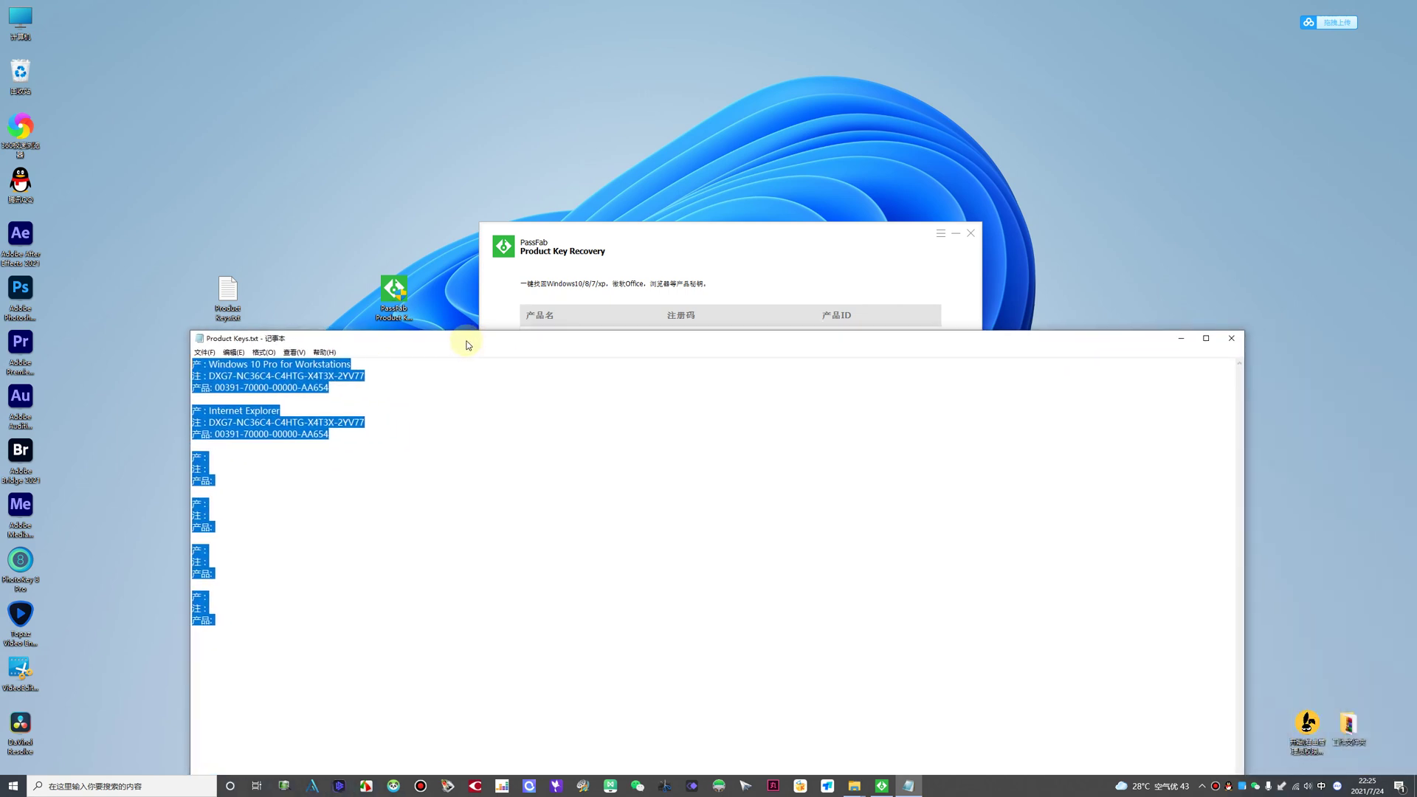
pyautogui.click(1232, 343)
pyautogui.moveTo(236, 295); pyautogui.dragTo(404, 360)
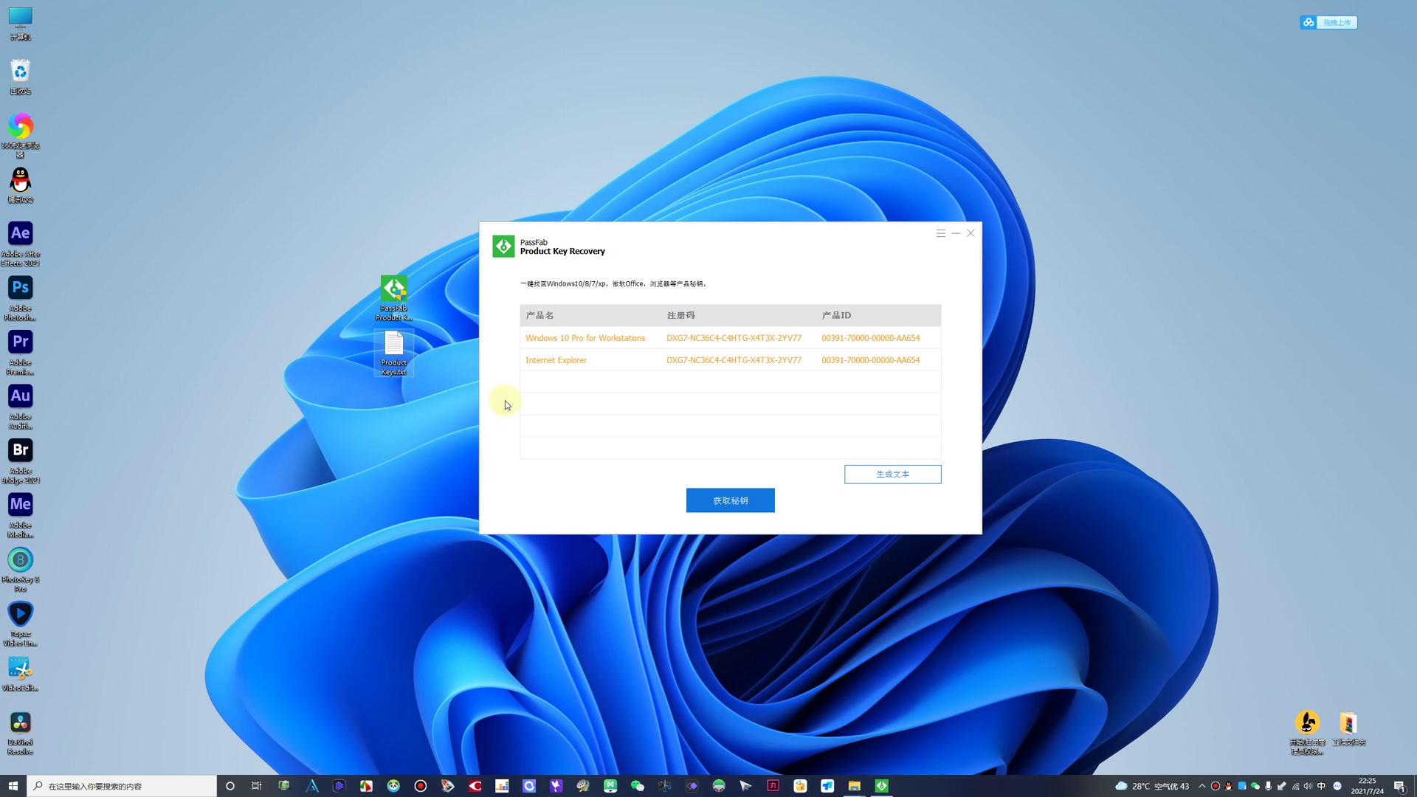
# Switch to QQ Mail through QQ and unlock its 记事本 section by entering the folder-area password
pyautogui.click(1229, 786)
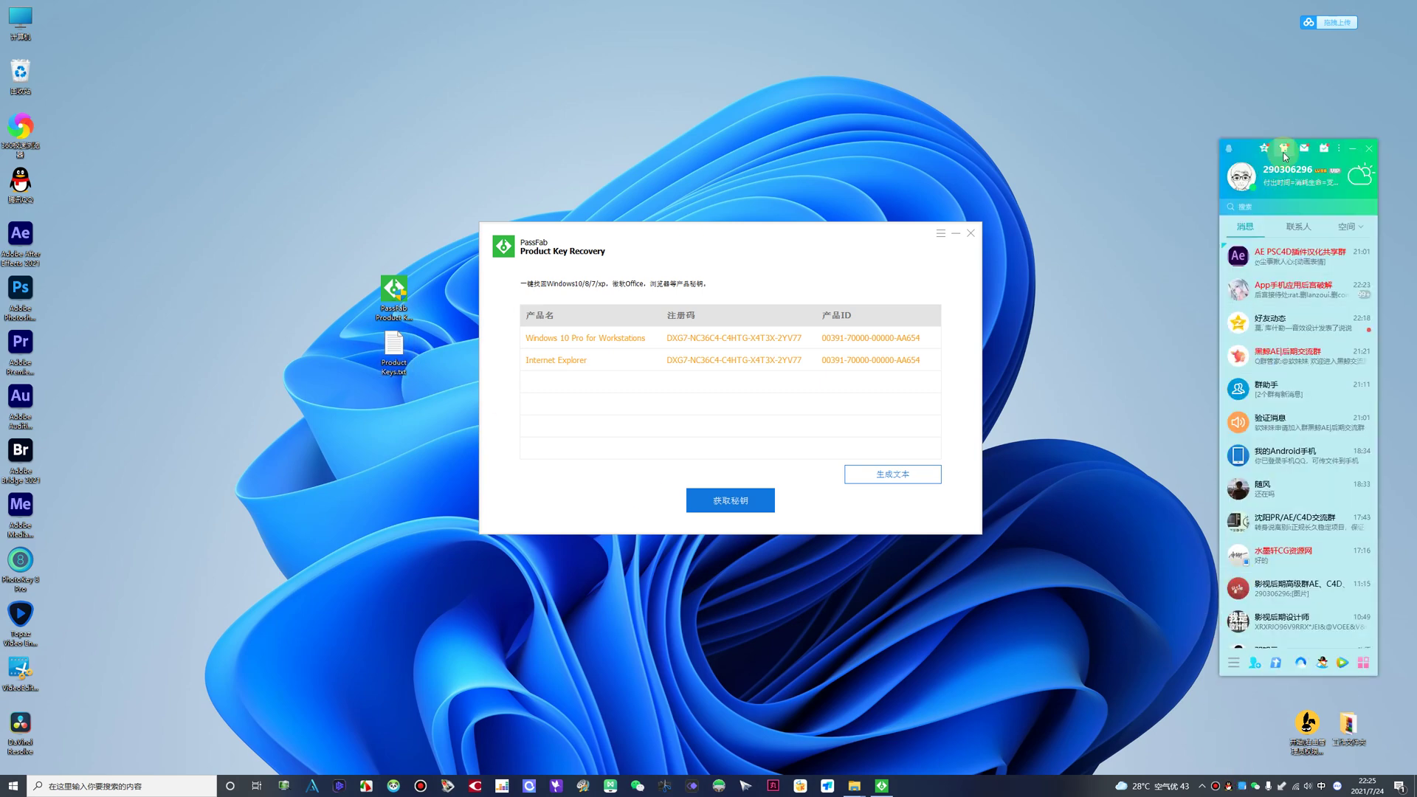
pyautogui.click(1303, 148)
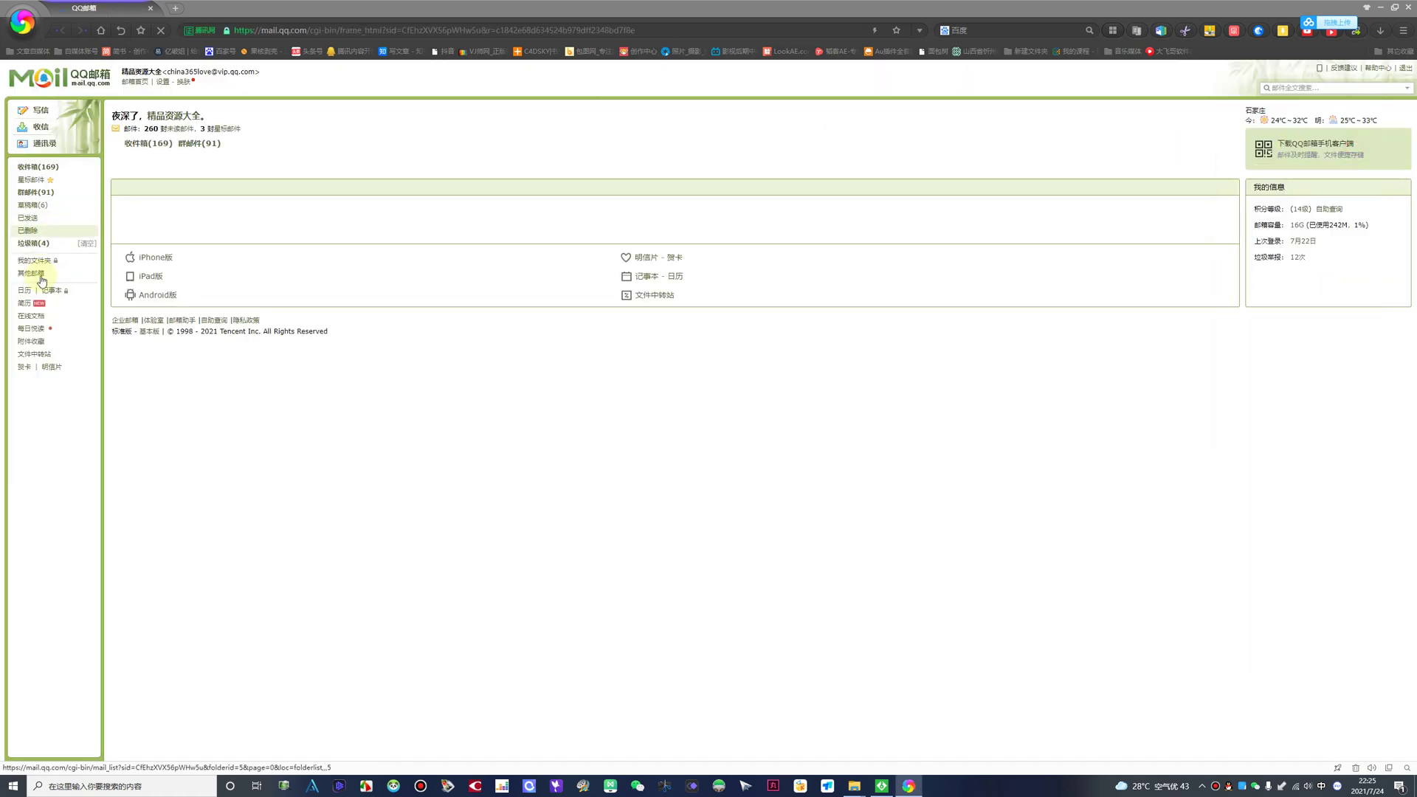
pyautogui.click(56, 291)
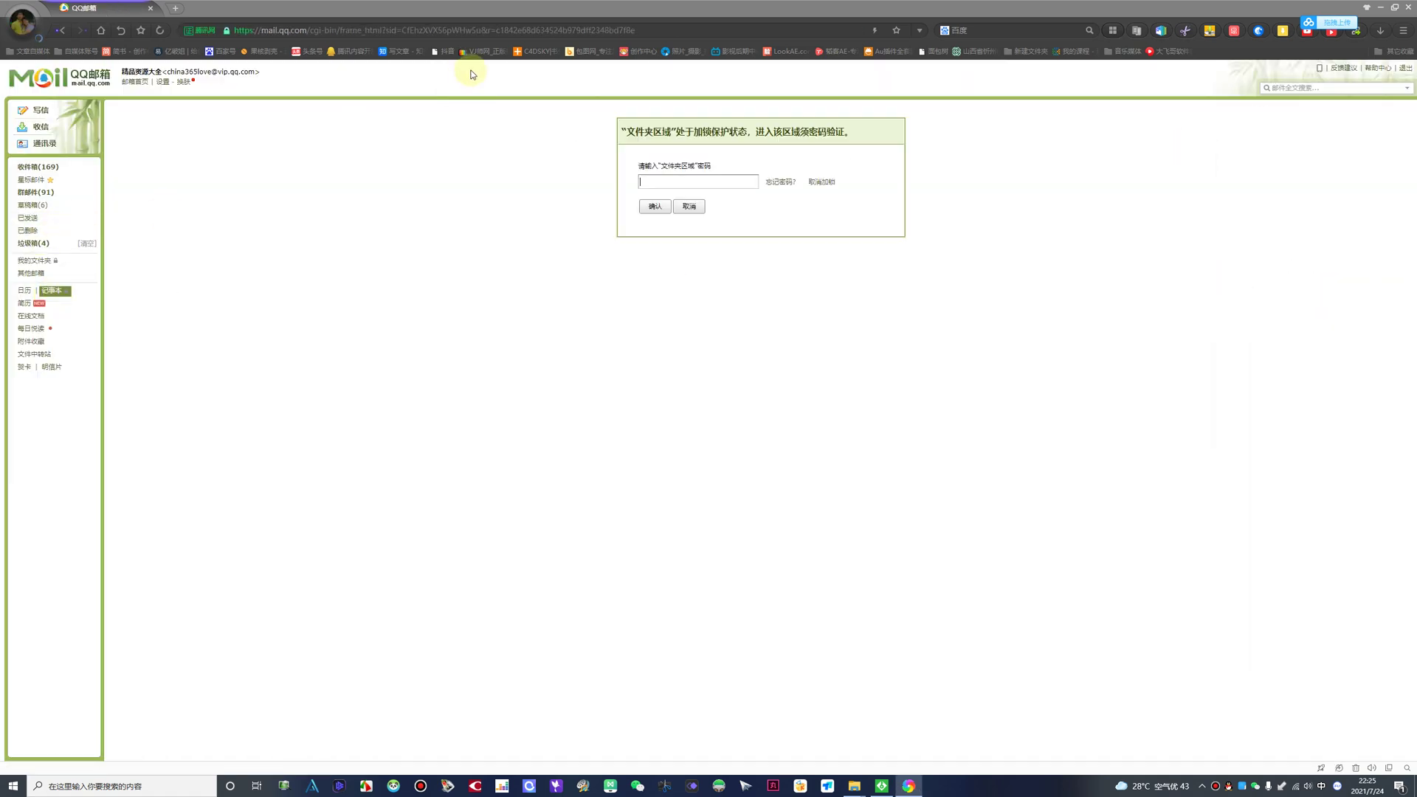
pyautogui.doubleClick(538, 15)
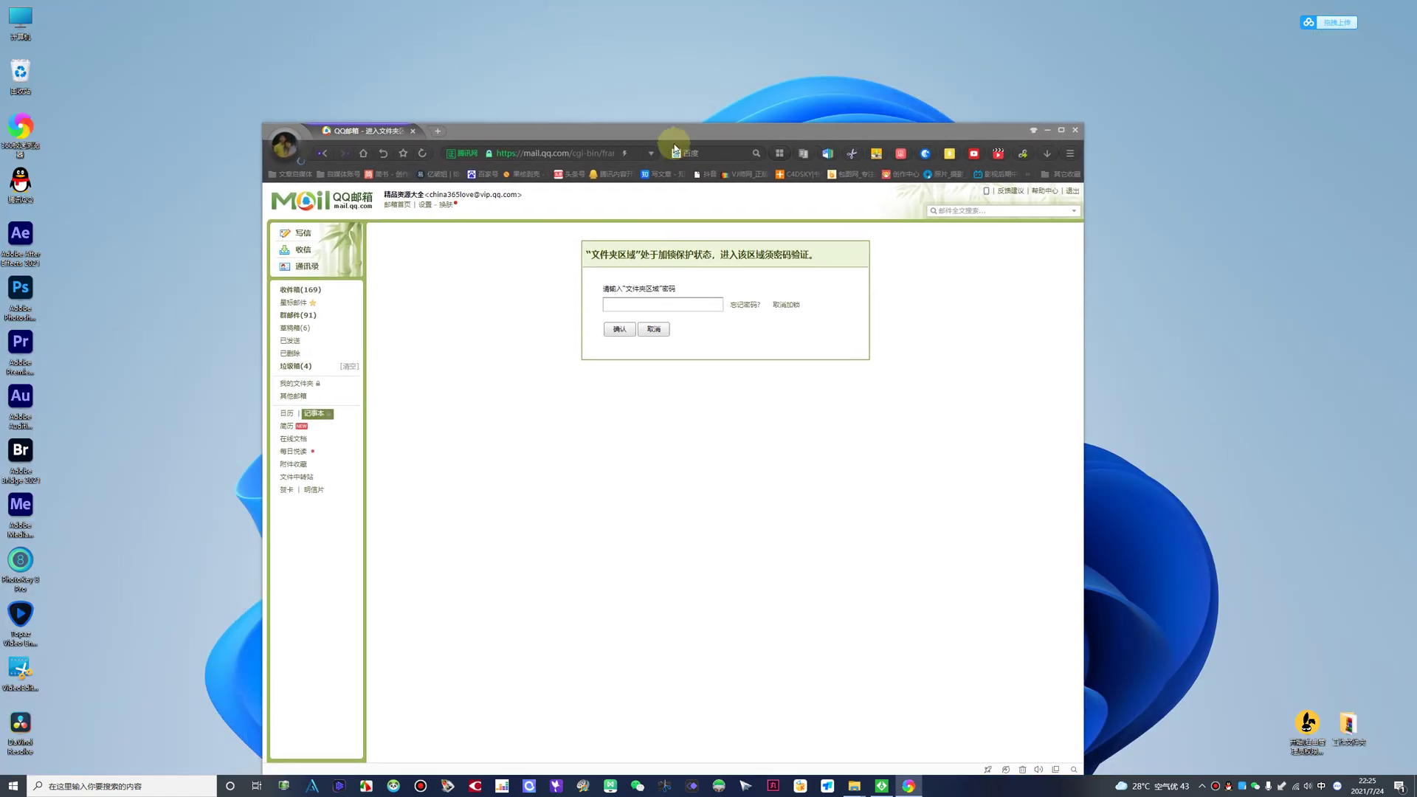
pyautogui.click(319, 414)
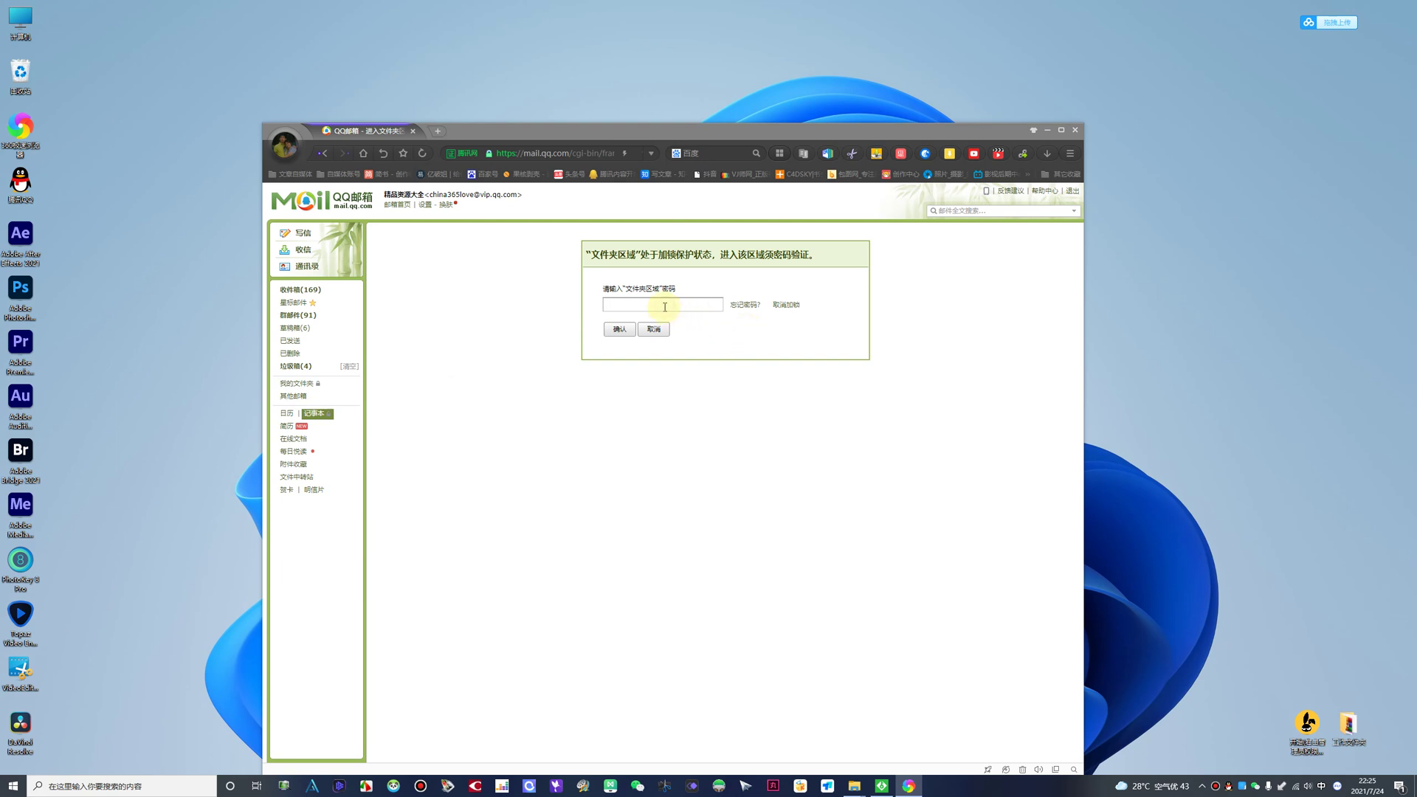
pyautogui.write('******')
pyautogui.press('Return')
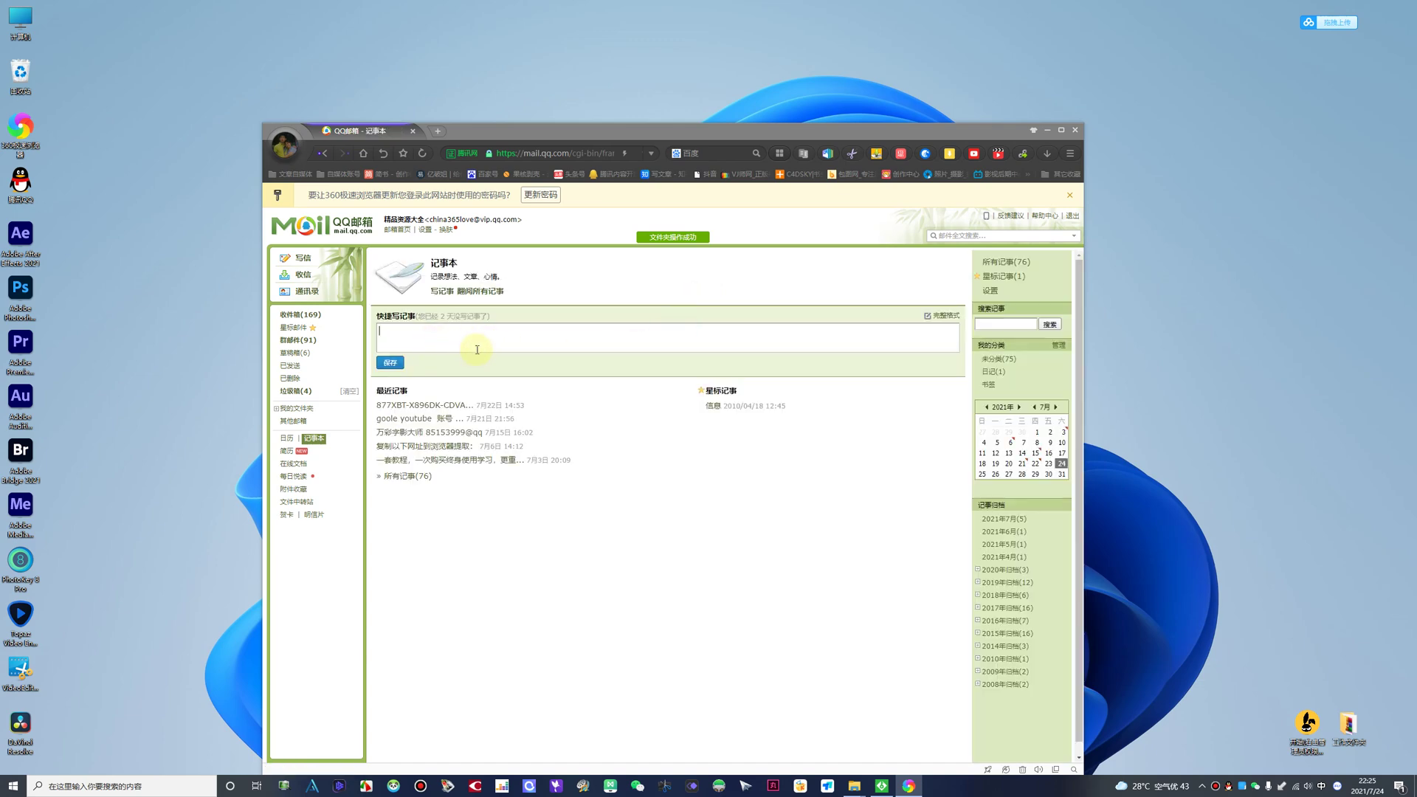
# Reopen Product Keys.txt beside the browser and copy the Windows 10 Pro for Workstations and Internet Explorer entries
pyautogui.moveTo(538, 135); pyautogui.dragTo(797, 239)
pyautogui.doubleClick(403, 354)
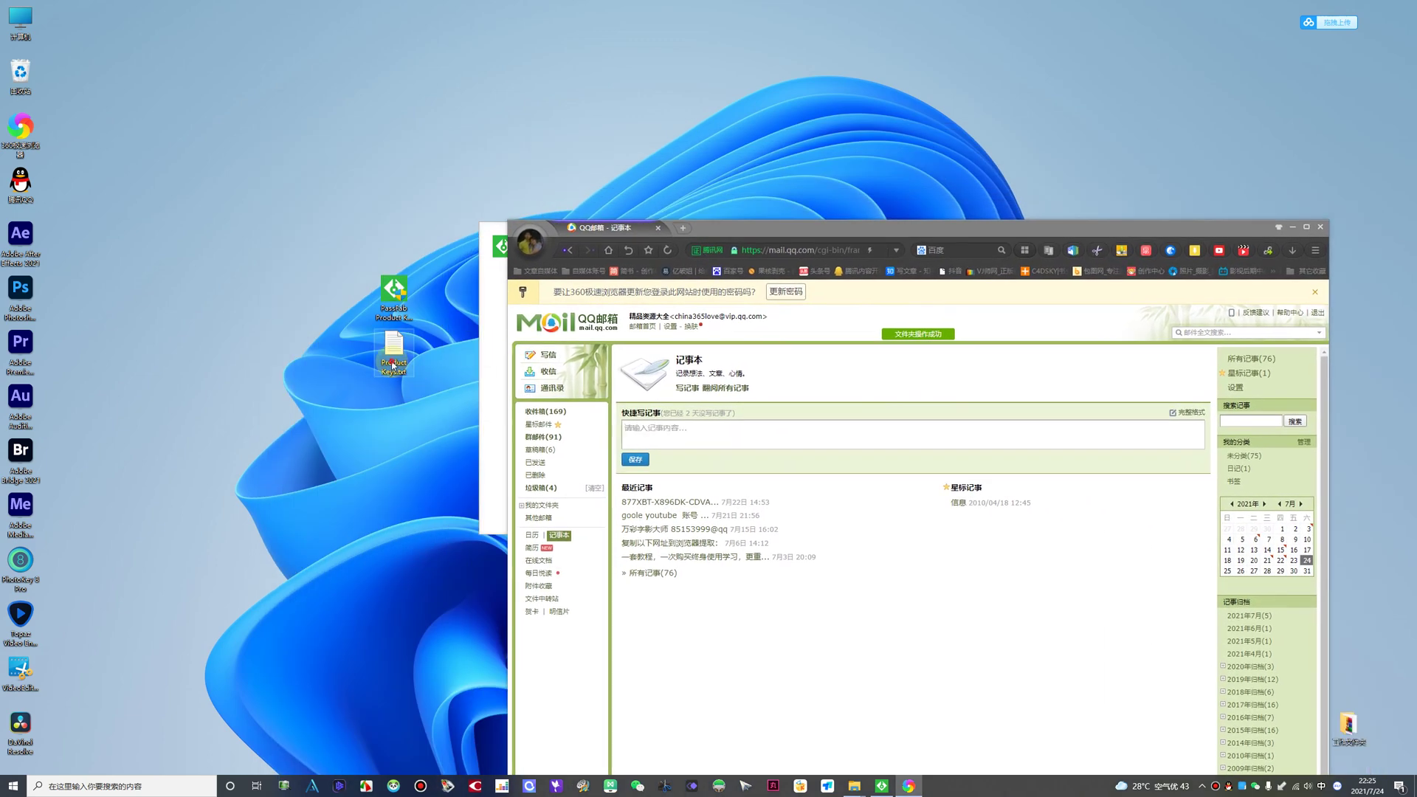
pyautogui.moveTo(358, 435); pyautogui.dragTo(192, 362)
pyautogui.rightClick(250, 382)
pyautogui.click(279, 418)
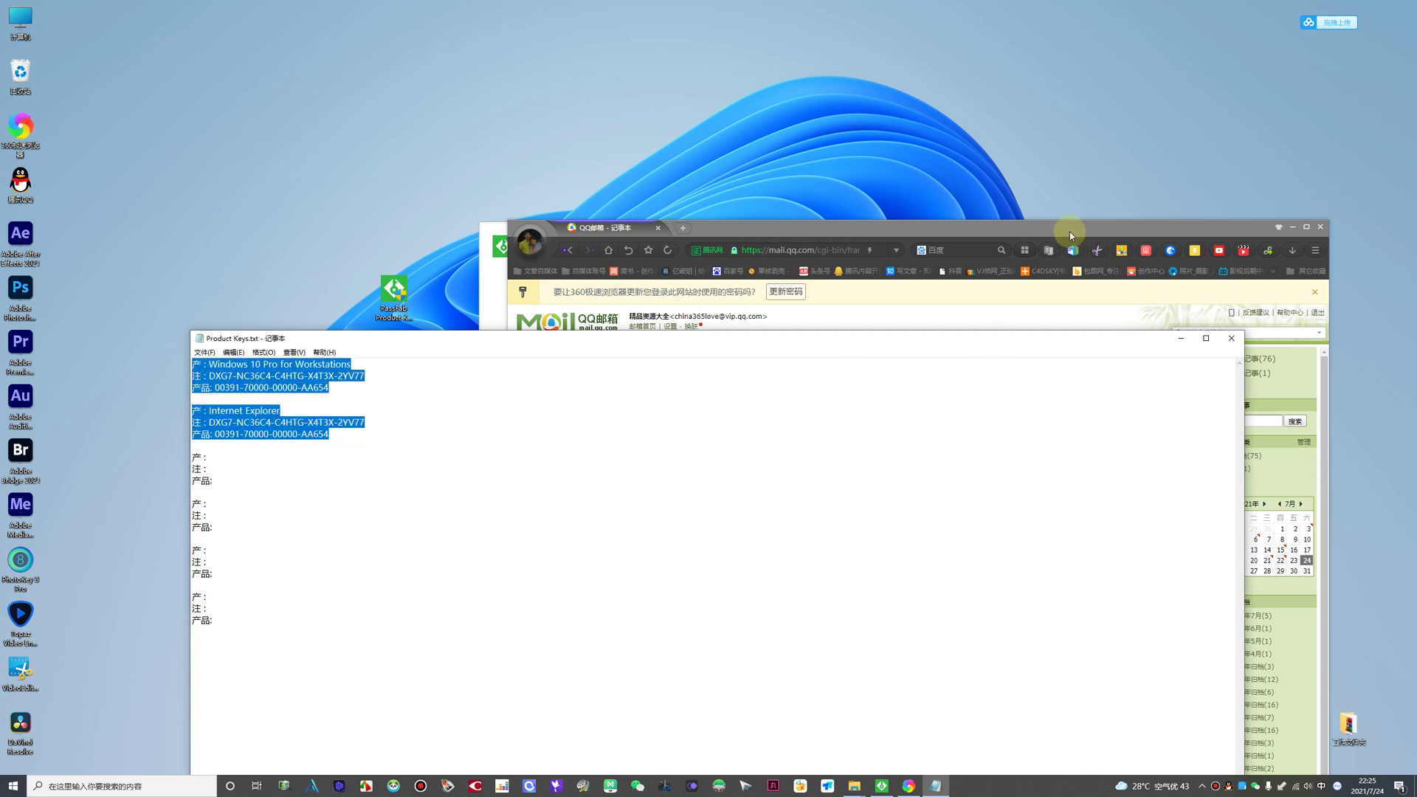
# Paste the copied product keys and IDs into the quick note, save it, and close the browser and text file
pyautogui.moveTo(1069, 231); pyautogui.dragTo(1063, 233)
pyautogui.click(718, 432)
pyautogui.rightClick(718, 432)
pyautogui.click(771, 498)
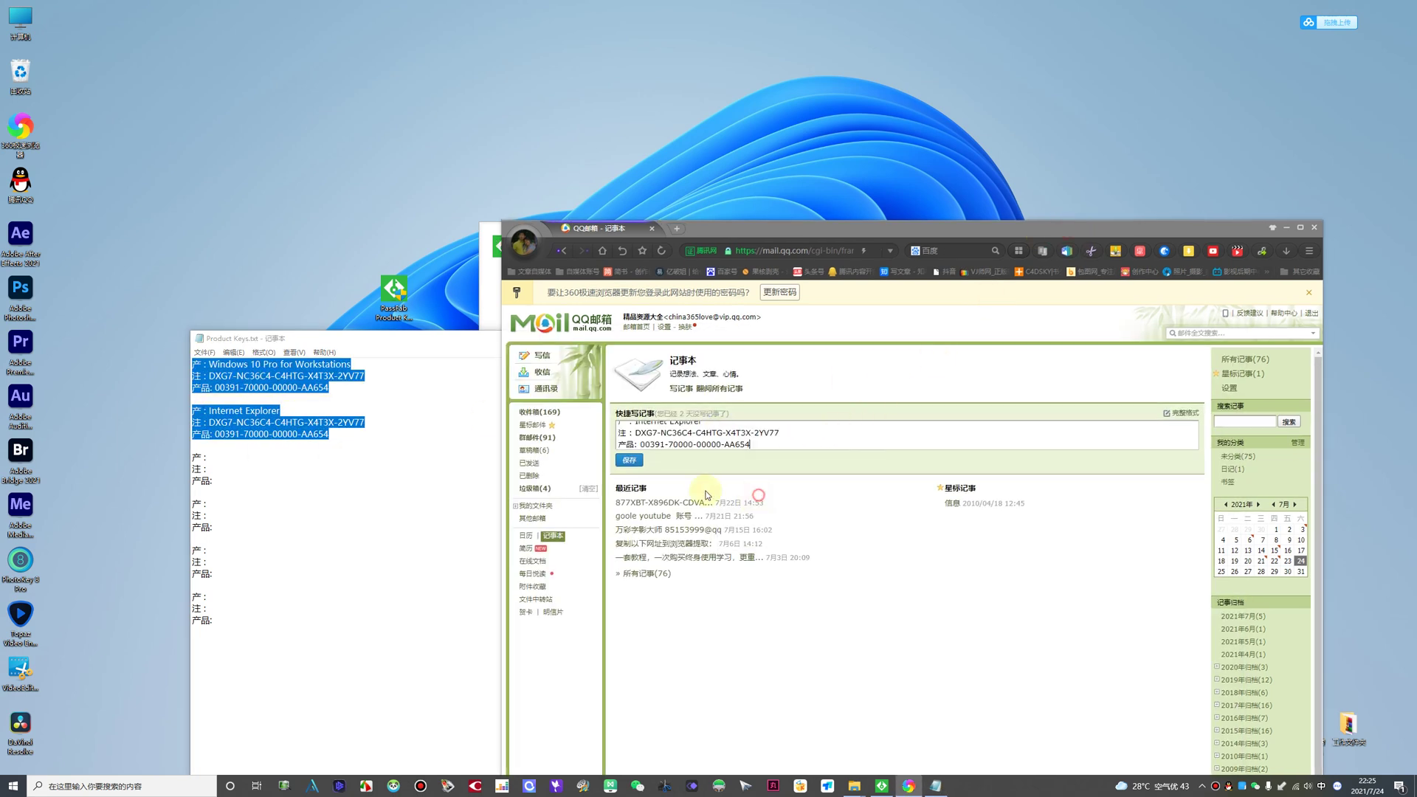
pyautogui.click(629, 528)
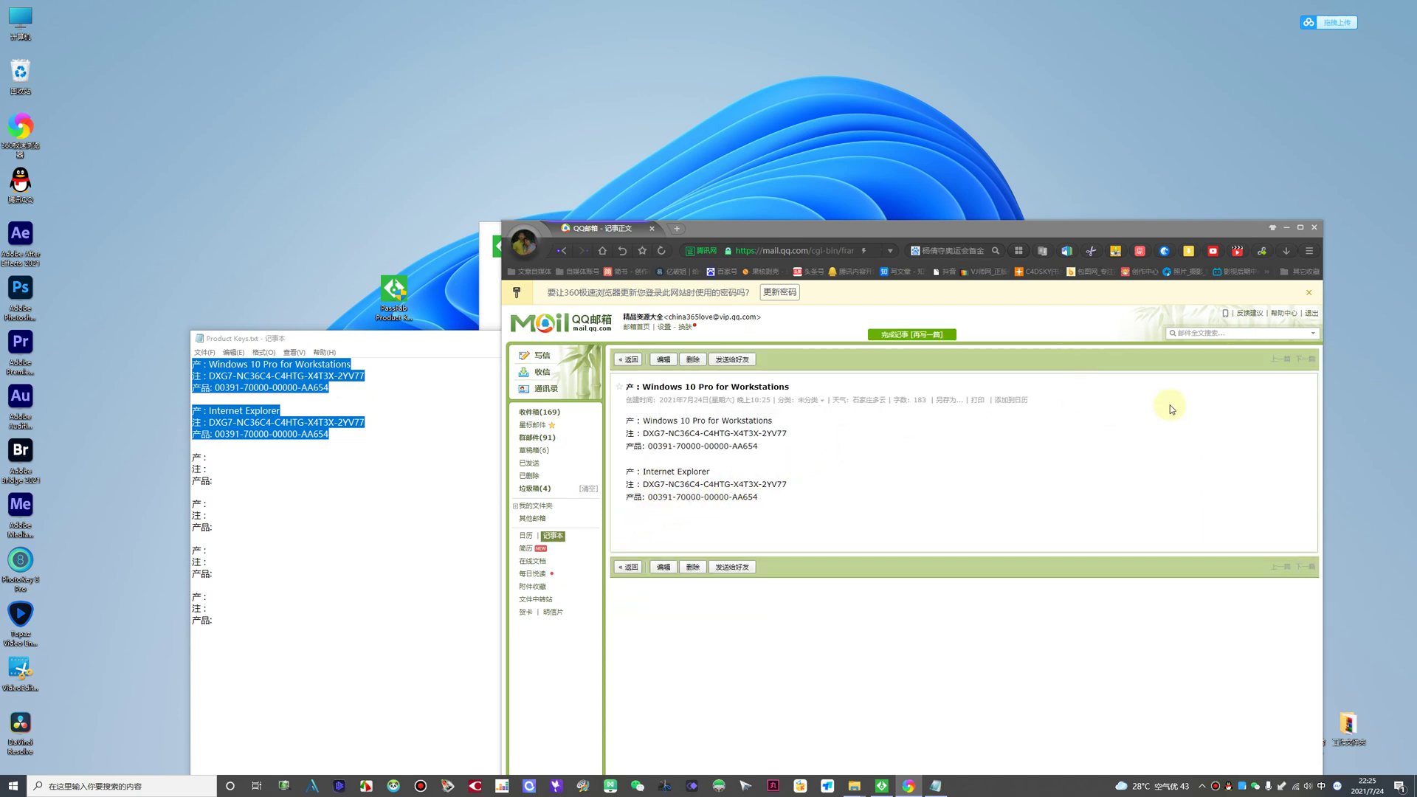
pyautogui.click(1314, 231)
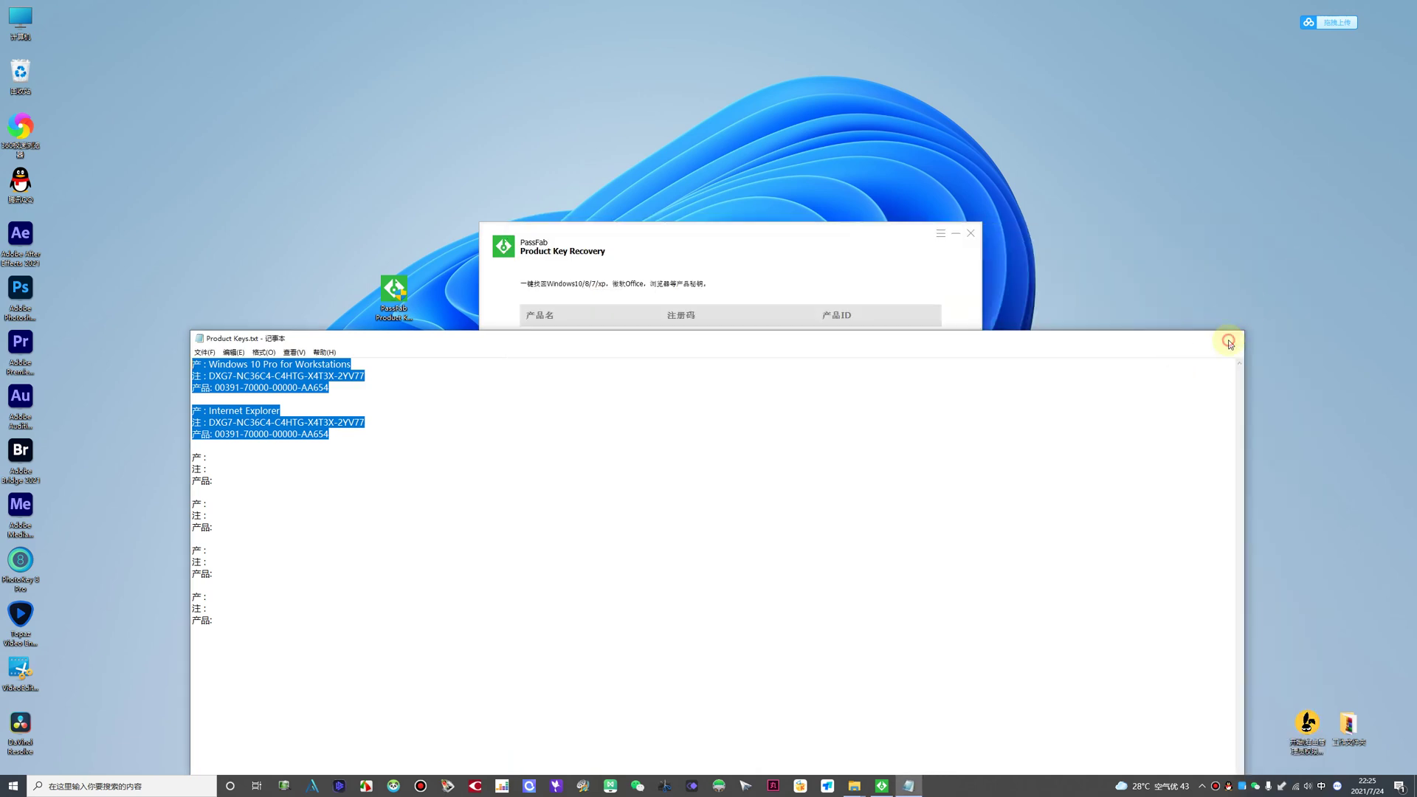
pyautogui.click(1228, 338)
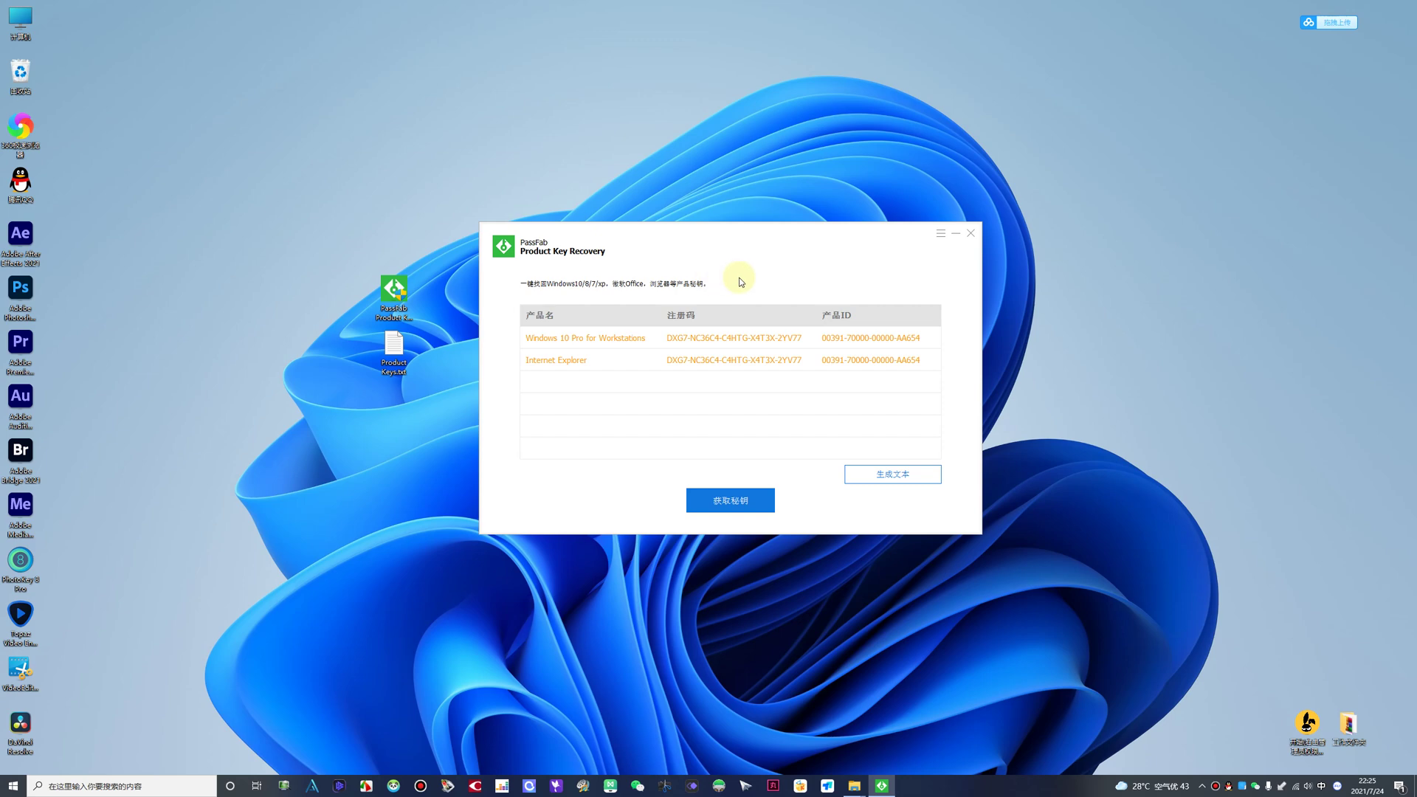
pyautogui.moveTo(762, 234); pyautogui.dragTo(846, 253)
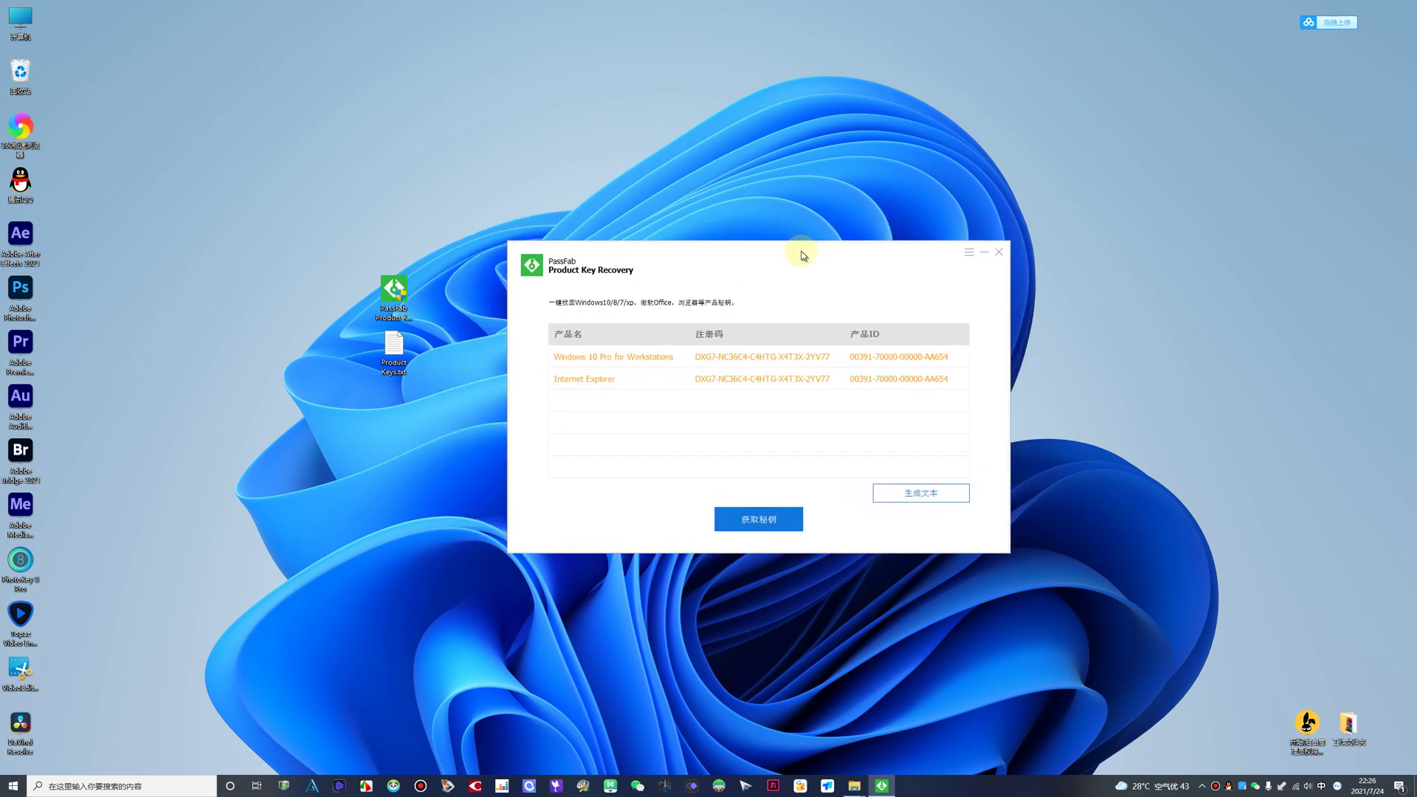
pyautogui.click(966, 248)
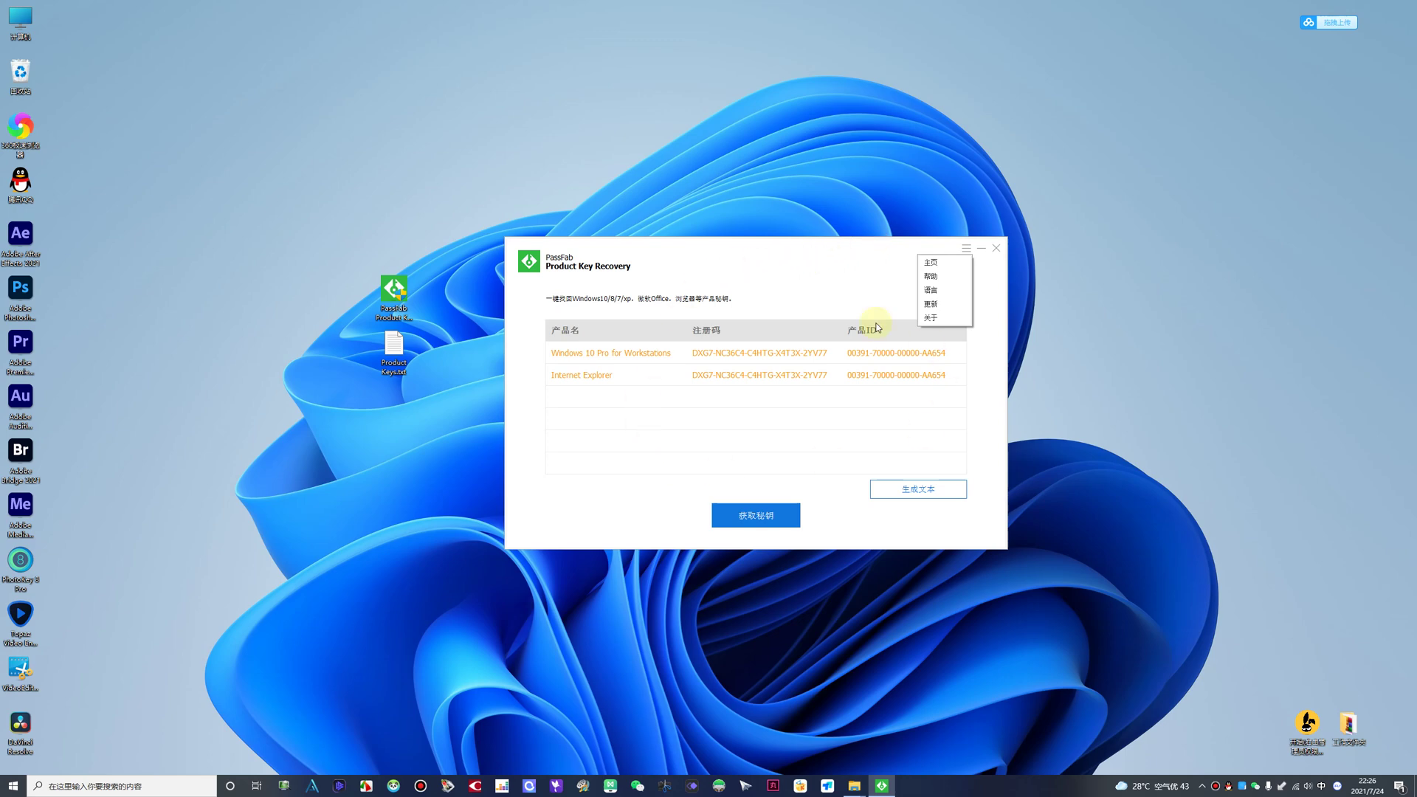
pyautogui.click(667, 410)
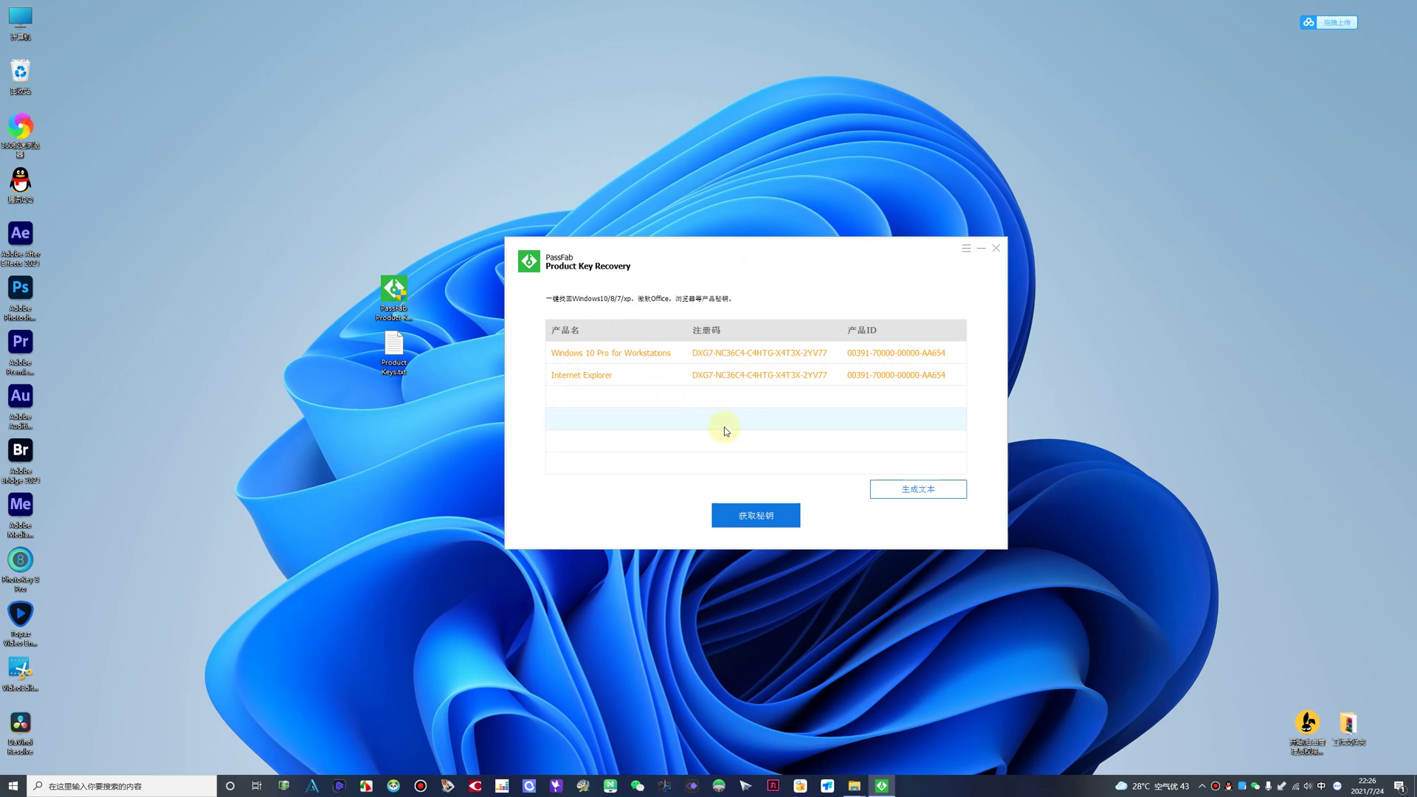